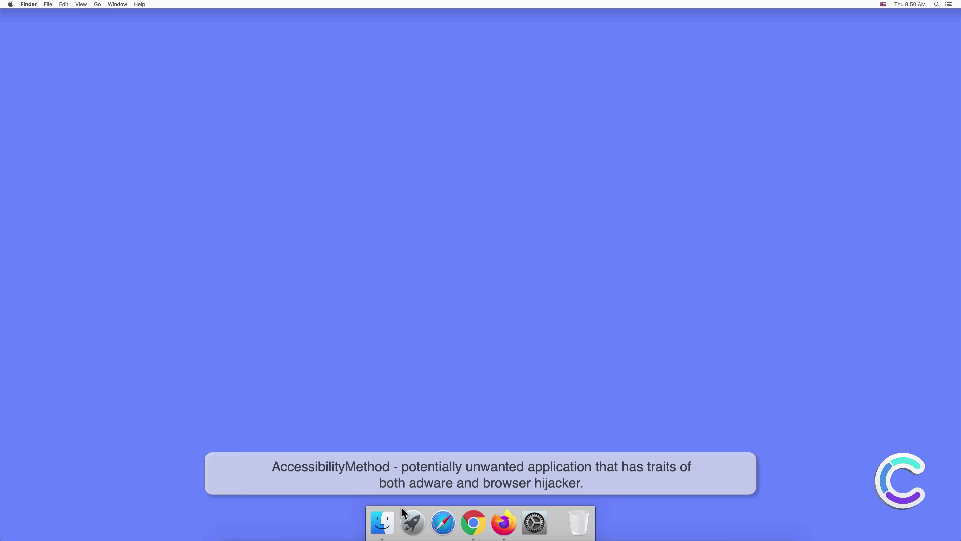
# Open a Finder window on the Applications folder, where AccessibilityMethod is listed
pyautogui.click(380, 521)
pyautogui.click(322, 138)
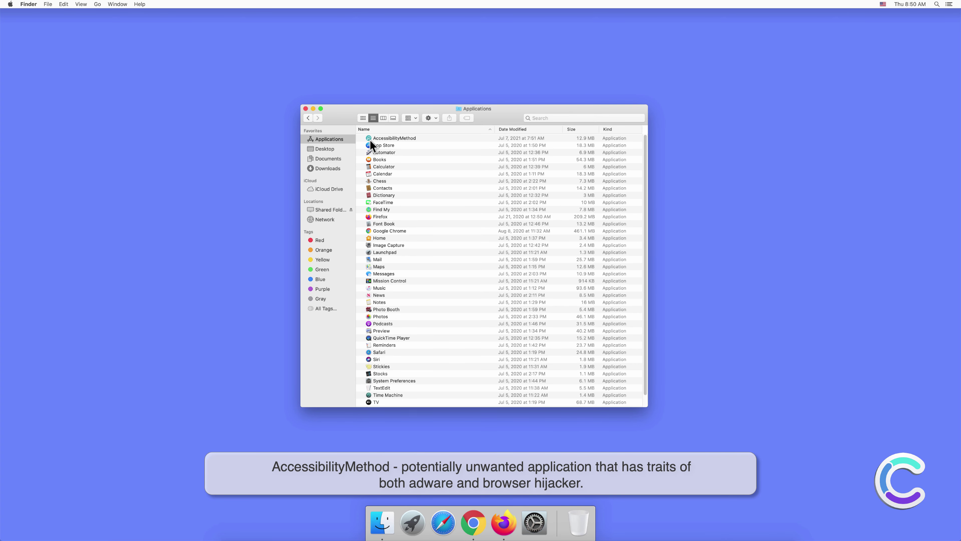
# Close Finder, launch Safari, and review AccessibilityMethod in Safari's Extensions preferences before closing them
pyautogui.click(306, 108)
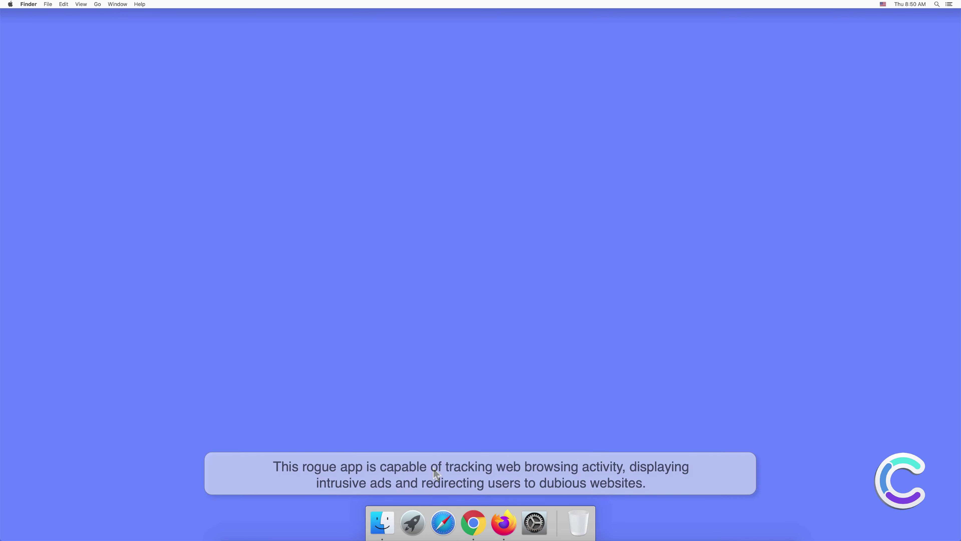
pyautogui.click(442, 525)
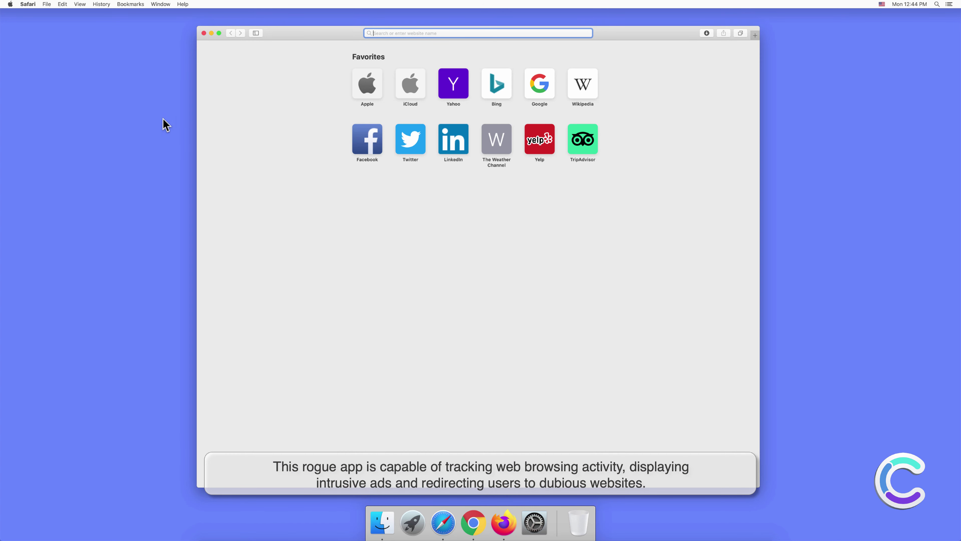
pyautogui.click(30, 5)
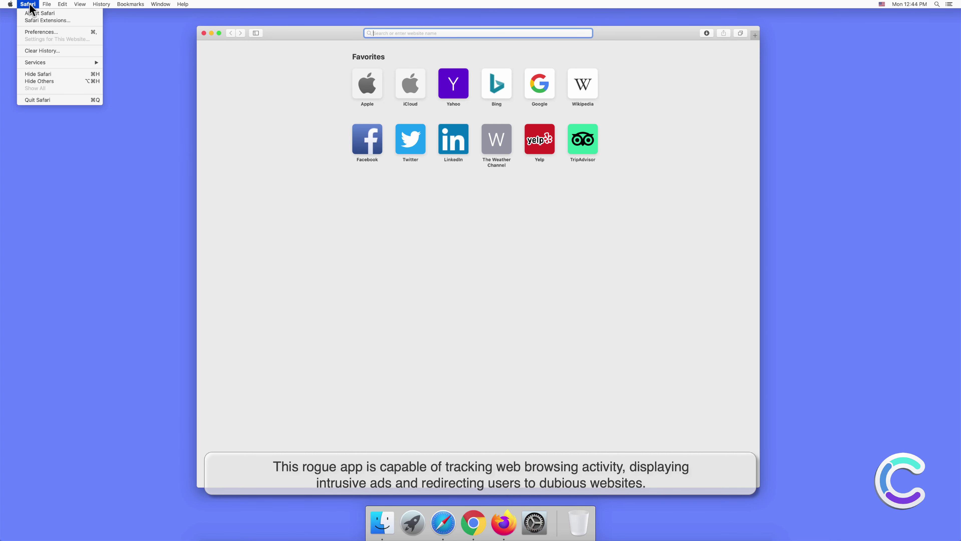
pyautogui.click(36, 33)
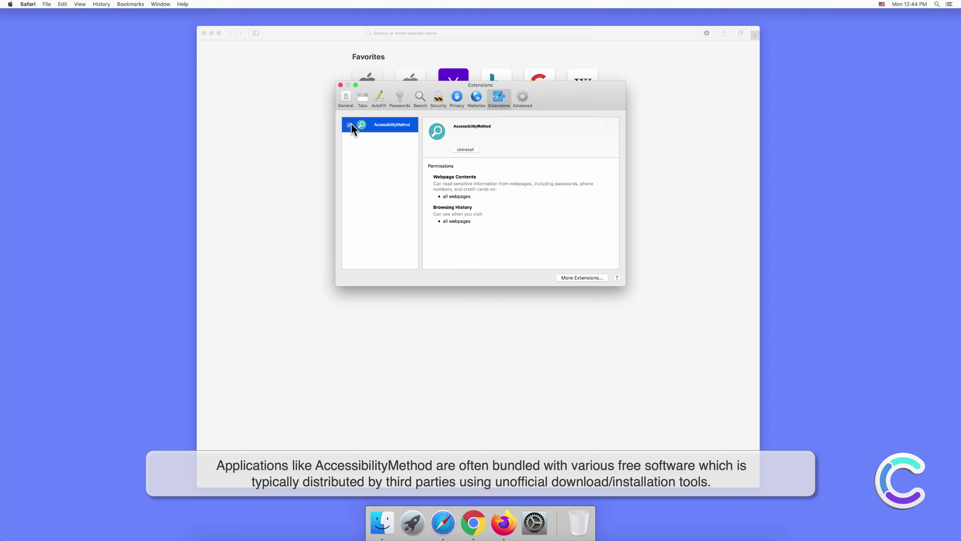
pyautogui.click(340, 85)
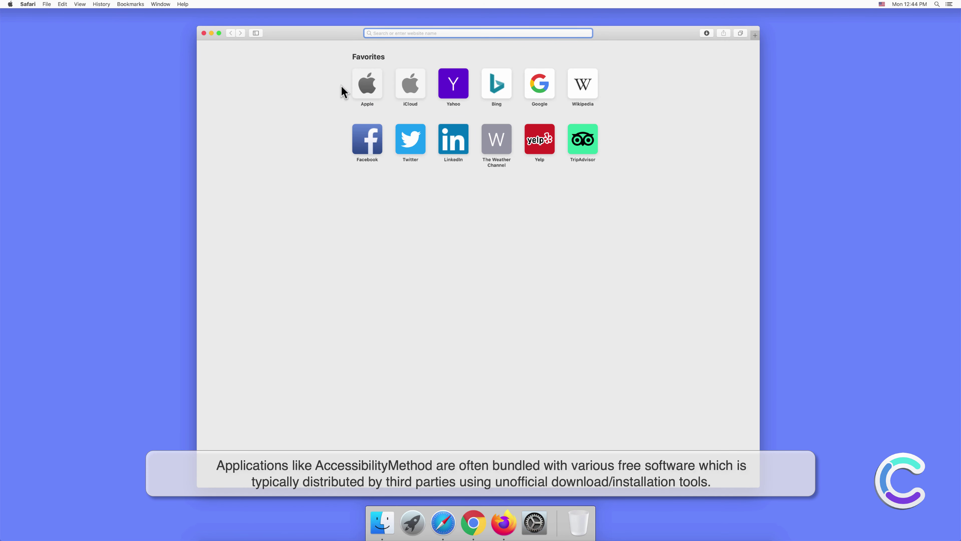
# Go to Google and search for 'search engine test' from the address bar
pyautogui.click(535, 88)
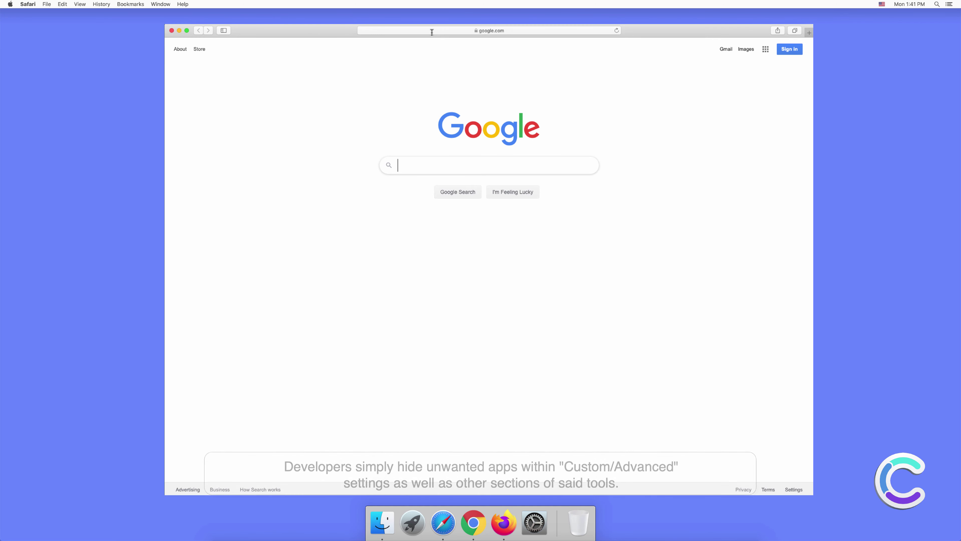
pyautogui.press('super+l')
pyautogui.write('search engine test')
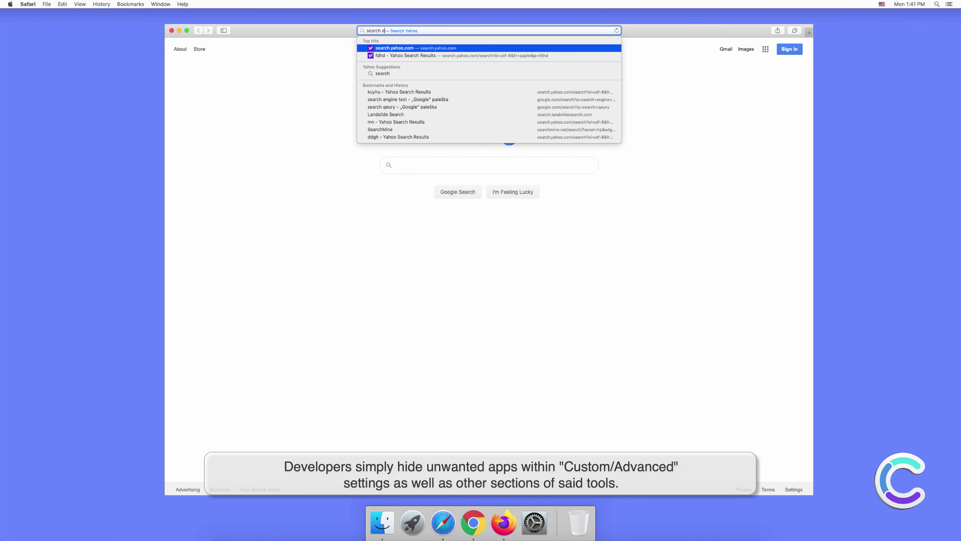
pyautogui.press('Return')
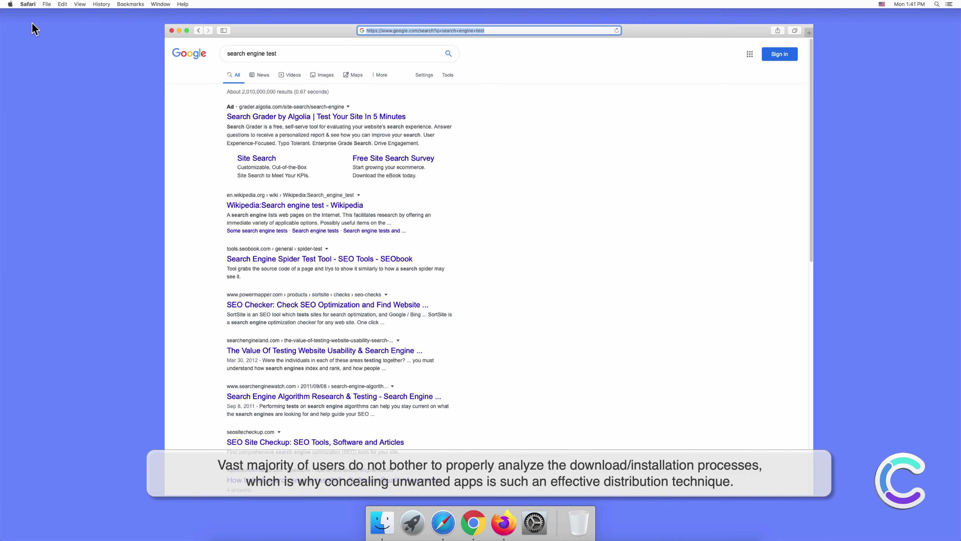
# Confirm Yahoo is Safari's default search engine in Preferences, then close them
pyautogui.click(29, 5)
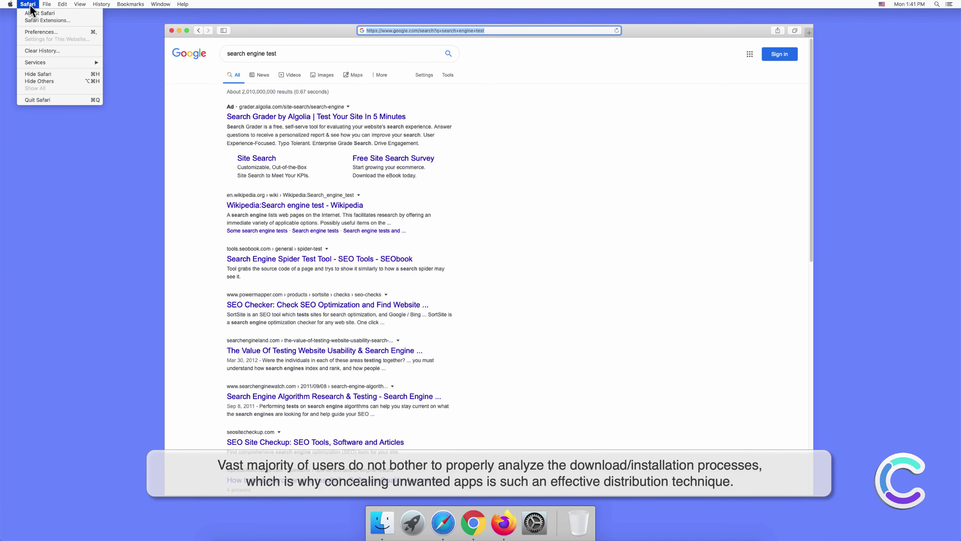
pyautogui.click(33, 32)
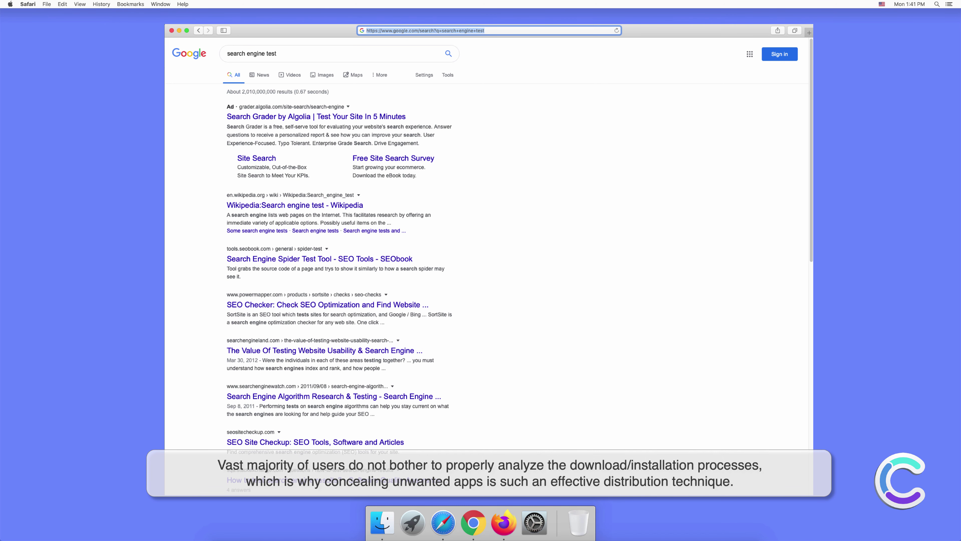
pyautogui.click(588, 192)
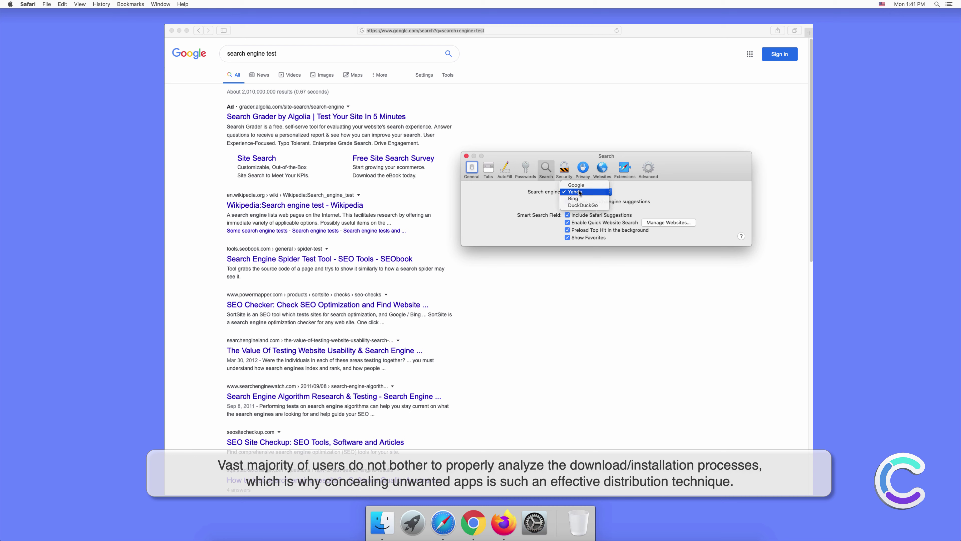
pyautogui.click(580, 192)
pyautogui.click(466, 156)
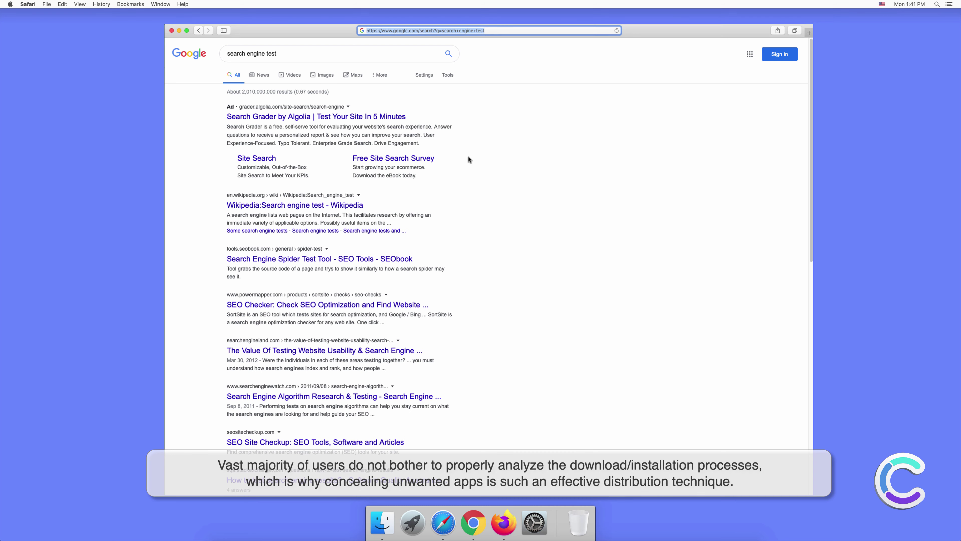
# Search for 'testing search engine' from the address bar of a new tab
pyautogui.click(809, 30)
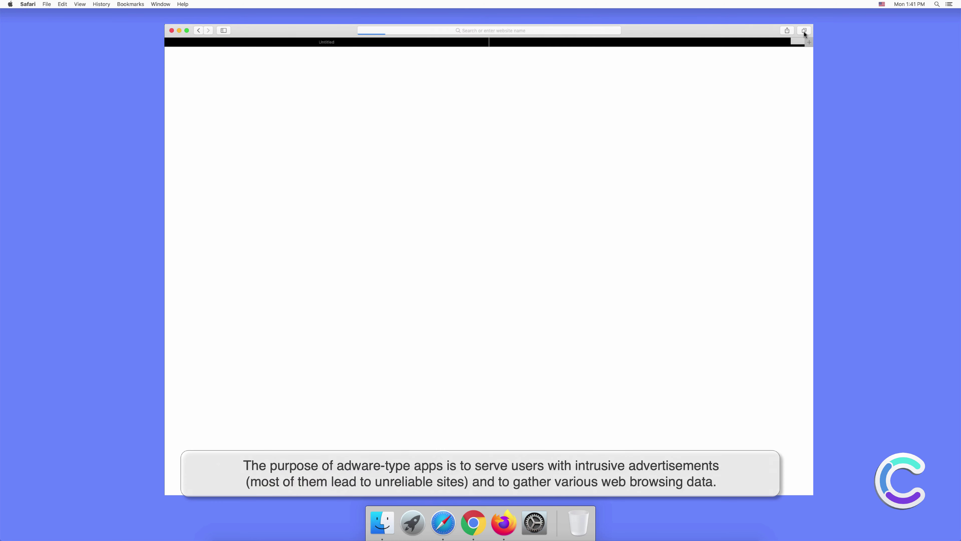
pyautogui.click(538, 29)
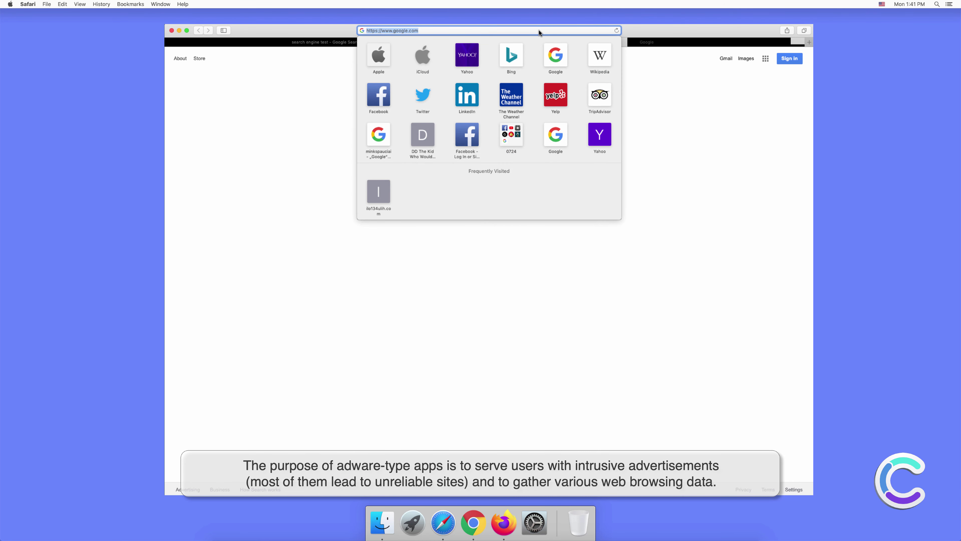
pyautogui.write('testing')
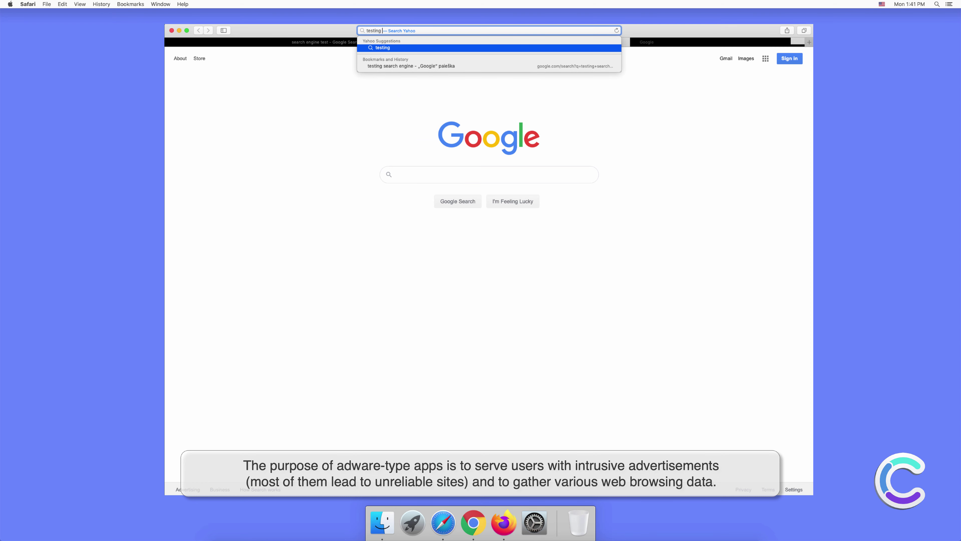
pyautogui.write(' searr')
pyautogui.press('BackSpace')
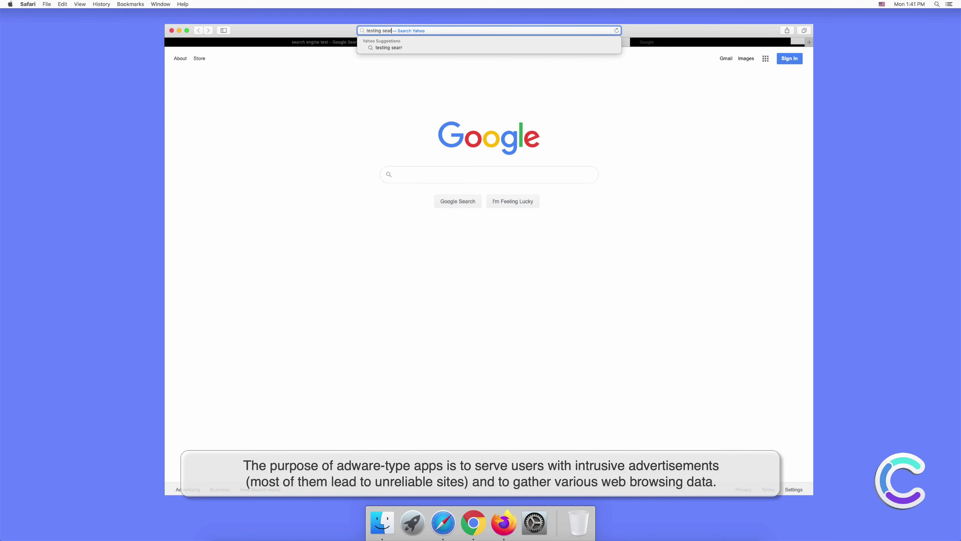
pyautogui.write('ch engine')
pyautogui.press('Return')
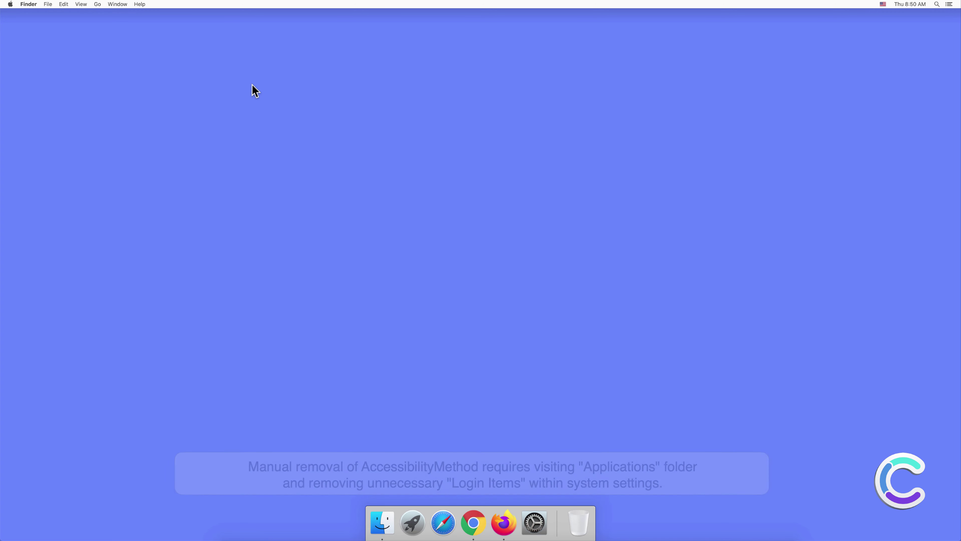
# Move AccessibilityMethod from Applications to the Trash and close the Finder window
pyautogui.click(382, 524)
pyautogui.click(336, 141)
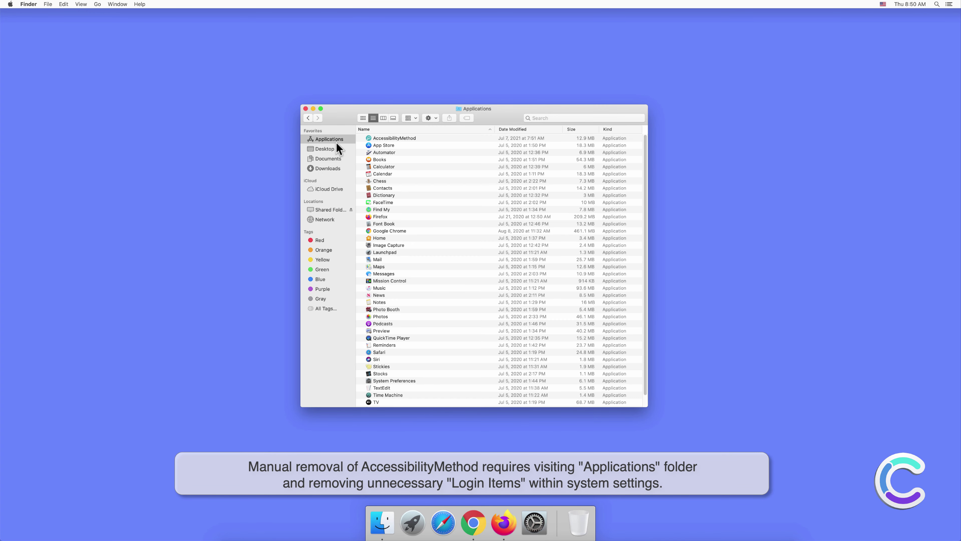
pyautogui.click(432, 139)
pyautogui.rightClick(432, 143)
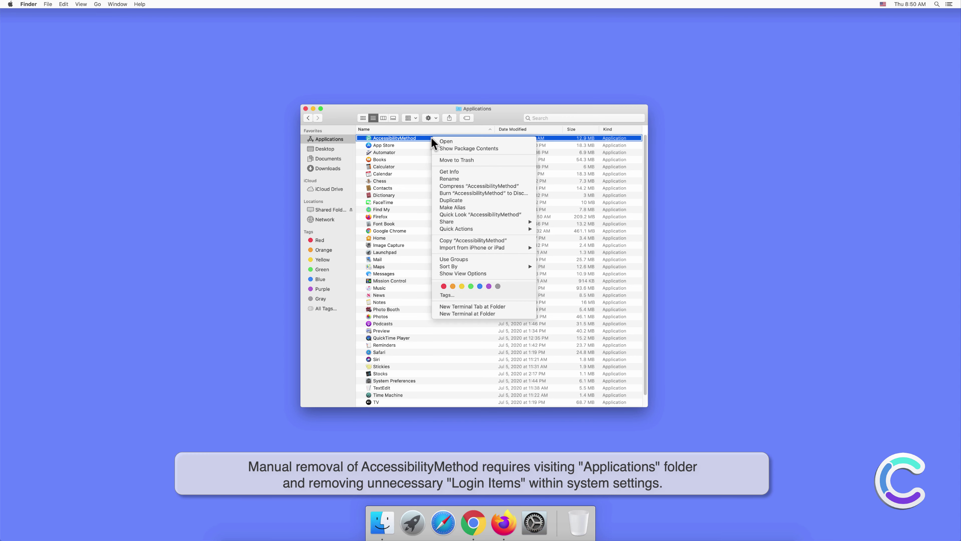
pyautogui.click(439, 159)
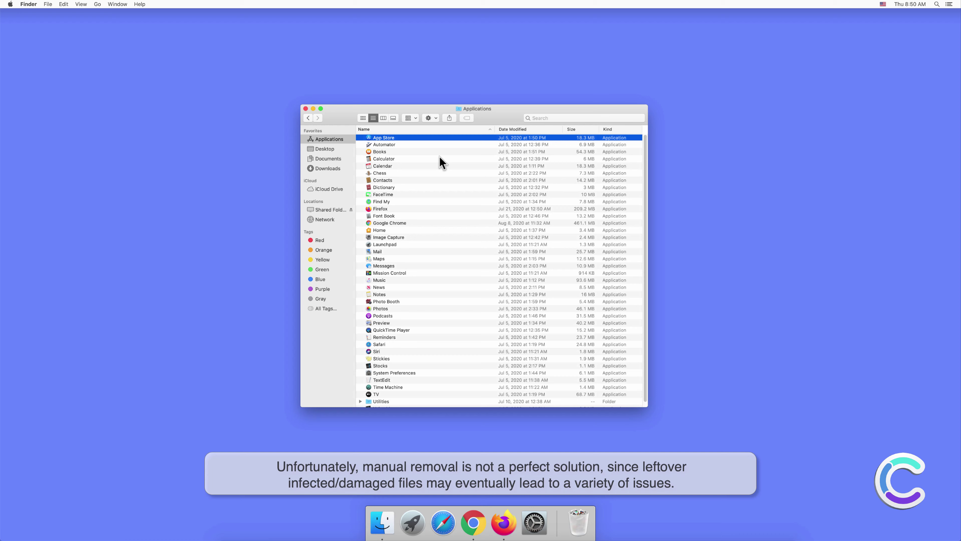
pyautogui.click(306, 109)
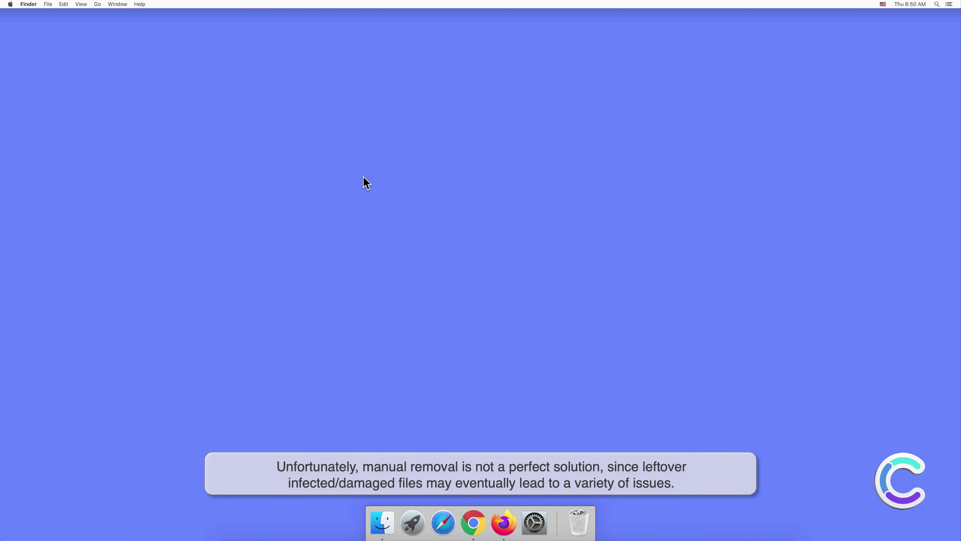
# Check the Login Items in Users & Groups, find them empty, and close System Preferences
pyautogui.click(538, 520)
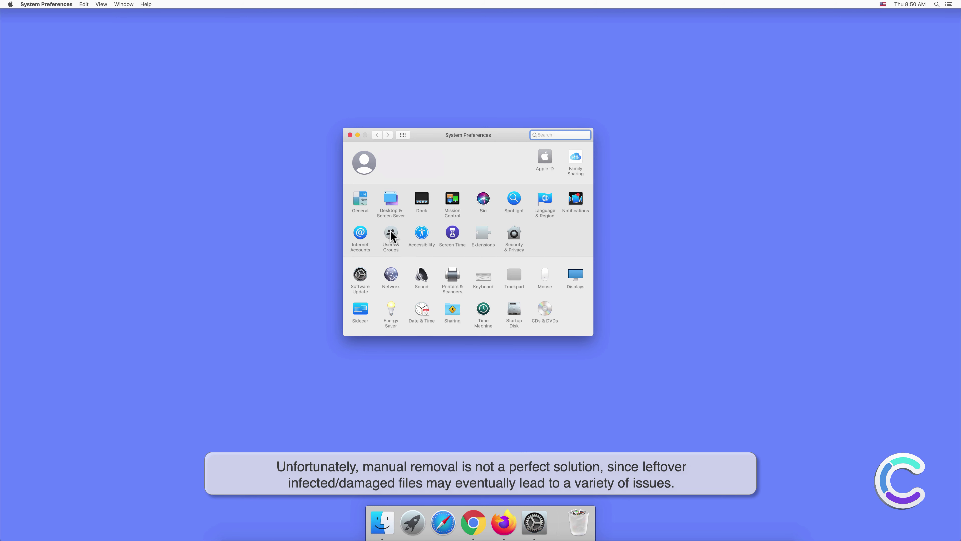
pyautogui.click(391, 235)
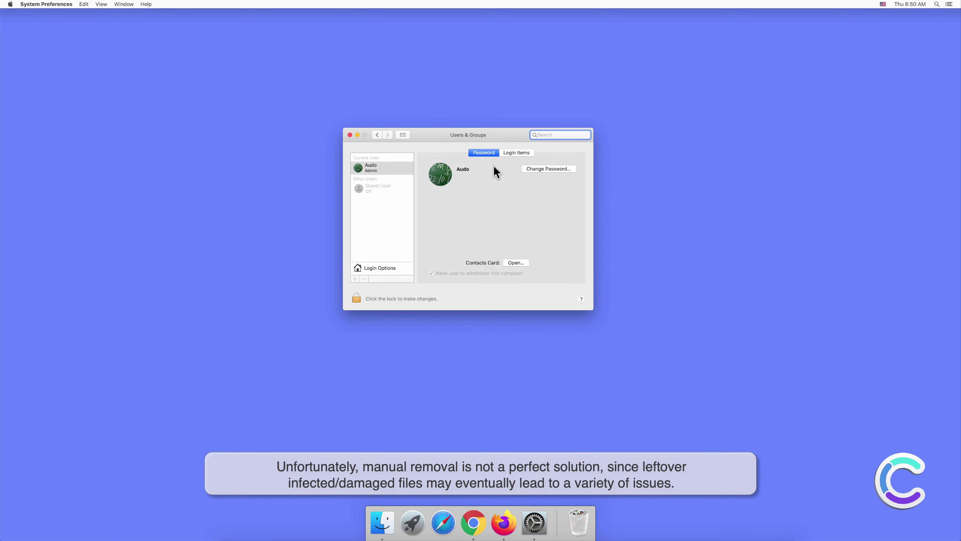
pyautogui.click(510, 154)
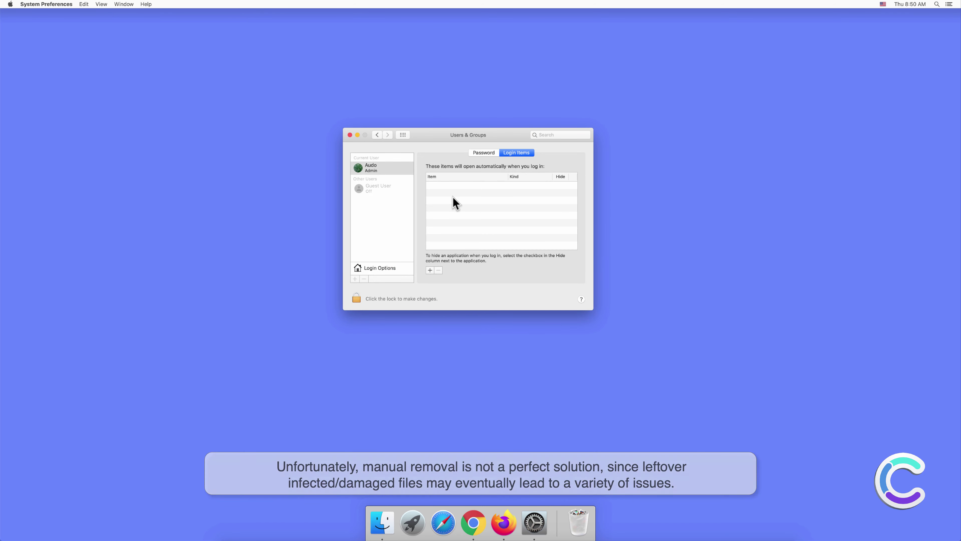
pyautogui.click(349, 135)
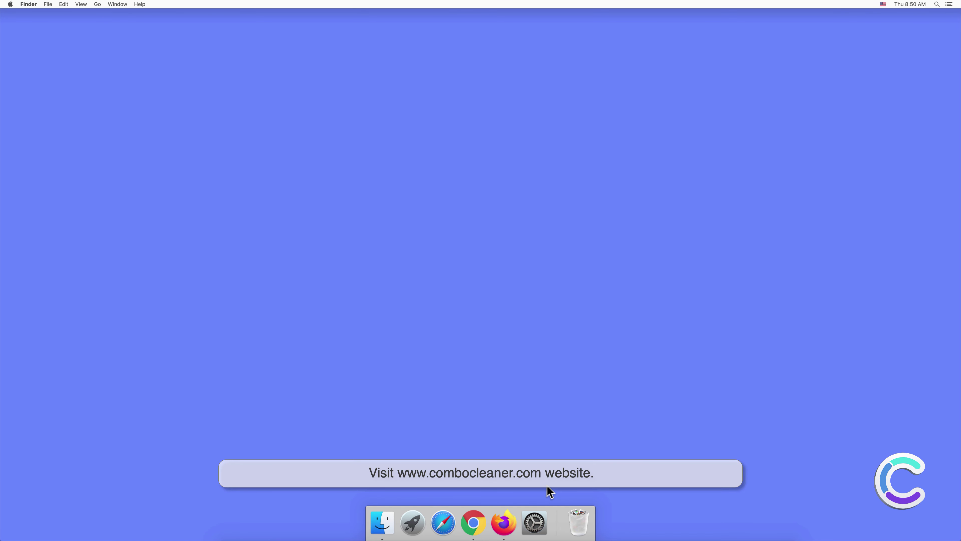
pyautogui.click(443, 522)
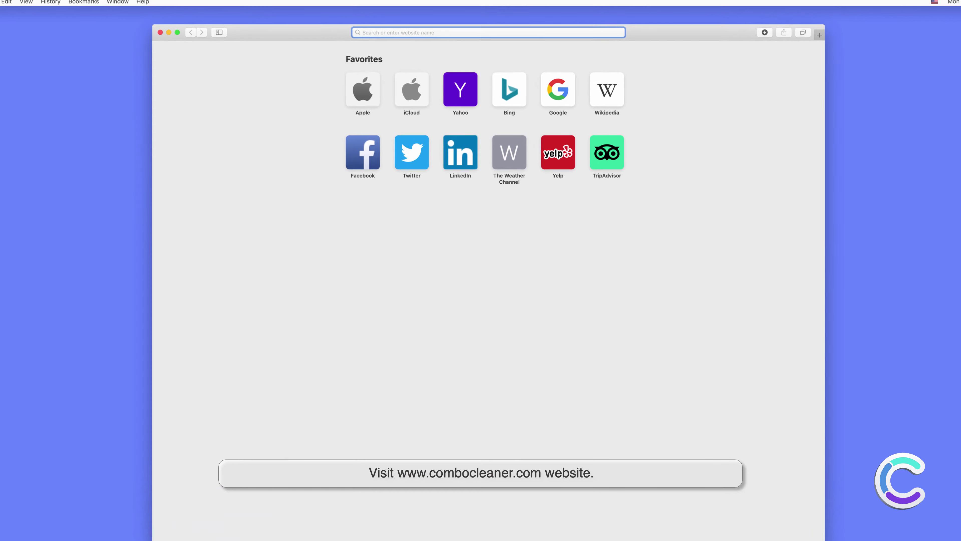
pyautogui.write('www')
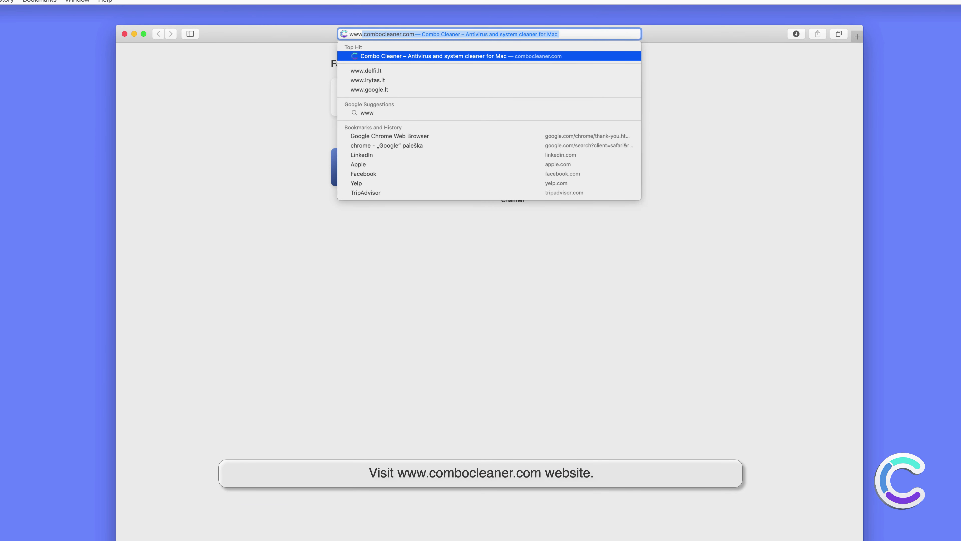
pyautogui.write('.combocleaner')
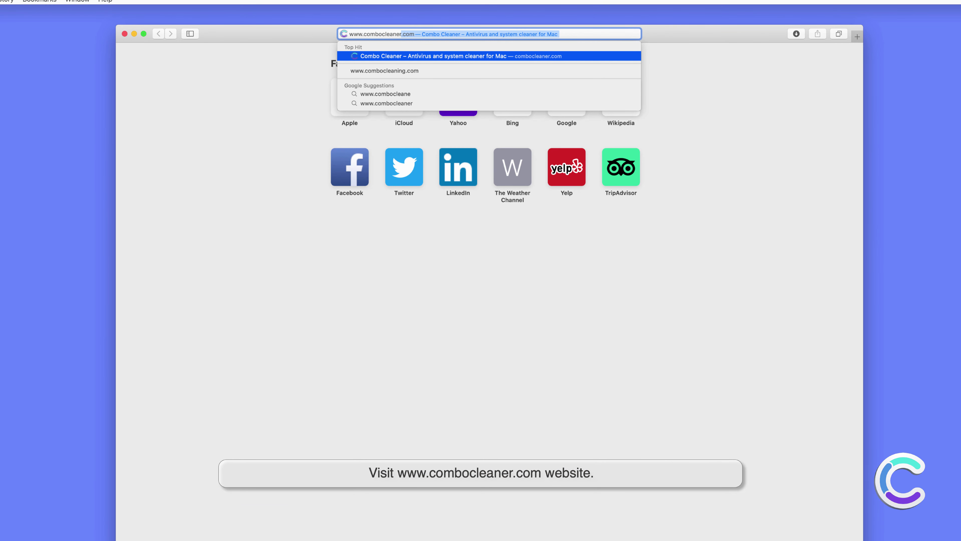
pyautogui.write('.com')
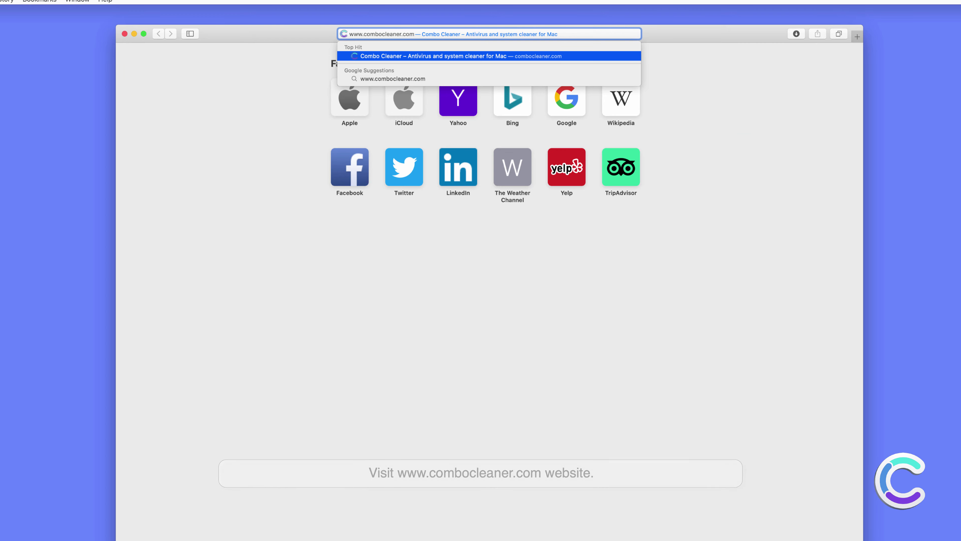
pyautogui.press('Return')
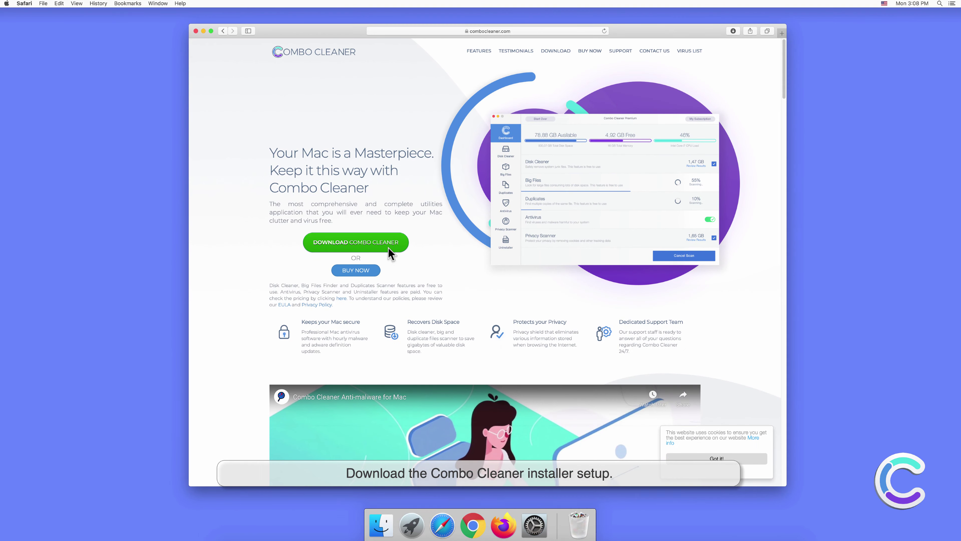
pyautogui.click(730, 33)
pyautogui.click(726, 62)
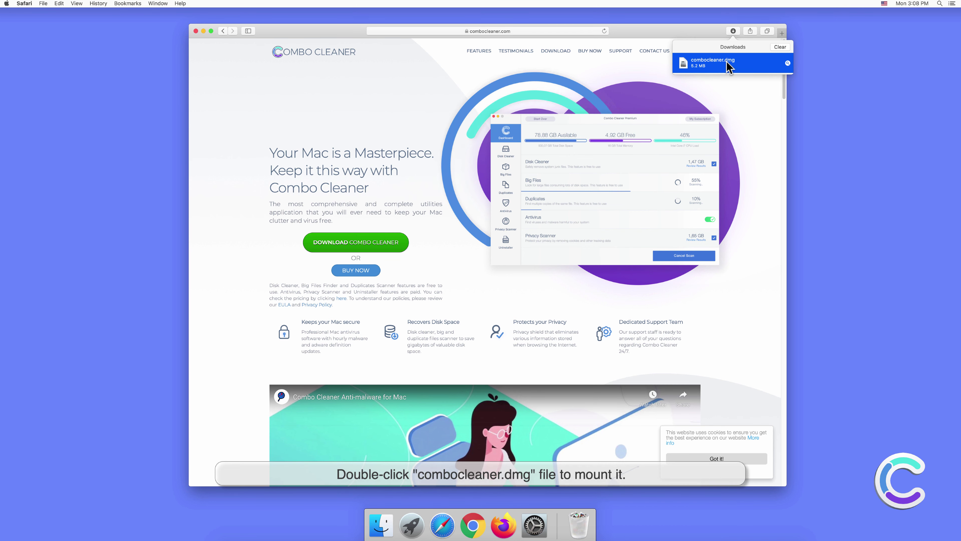
# Mount combocleaner.dmg, copy Combo Cleaner into Applications, and close the installer and Safari windows
pyautogui.doubleClick(726, 61)
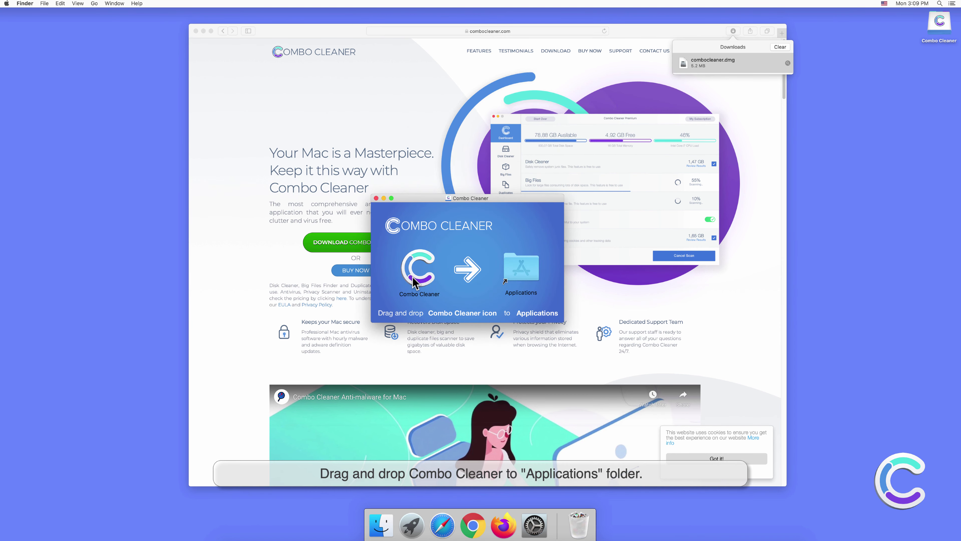
pyautogui.moveTo(416, 283); pyautogui.dragTo(517, 282)
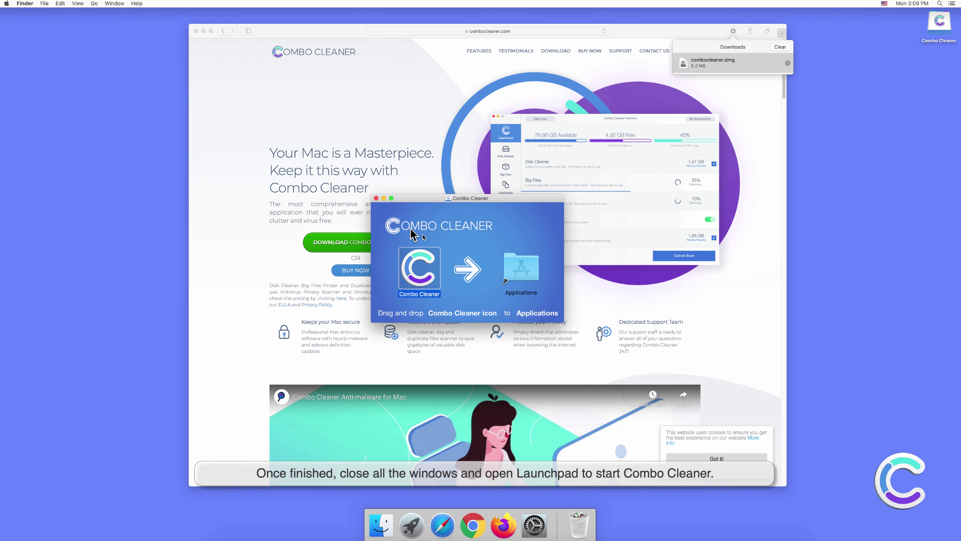
pyautogui.click(376, 199)
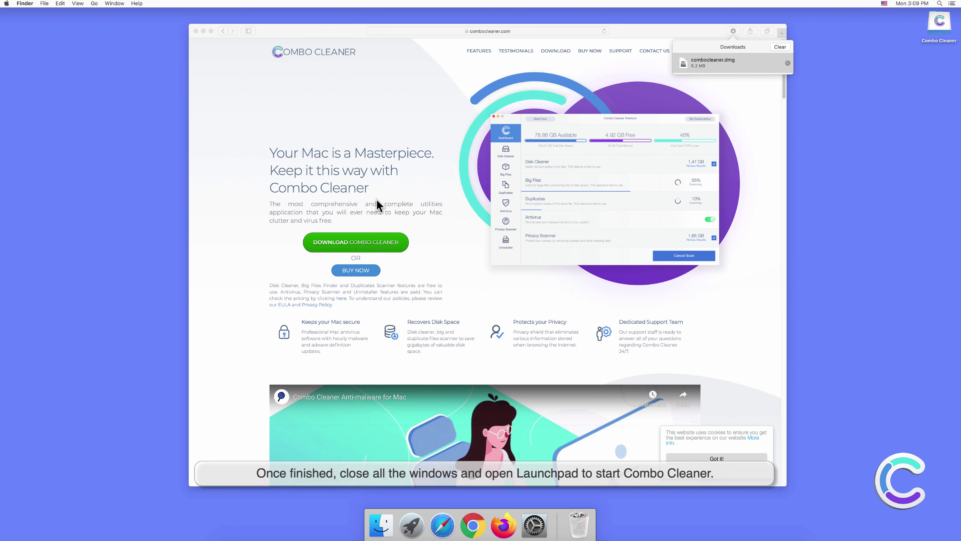
pyautogui.click(196, 36)
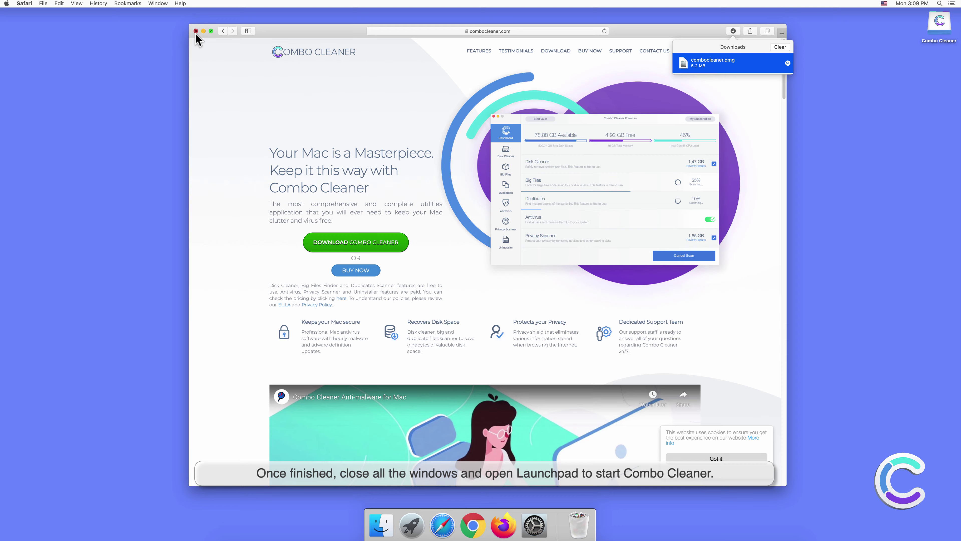
pyautogui.click(196, 33)
pyautogui.click(411, 525)
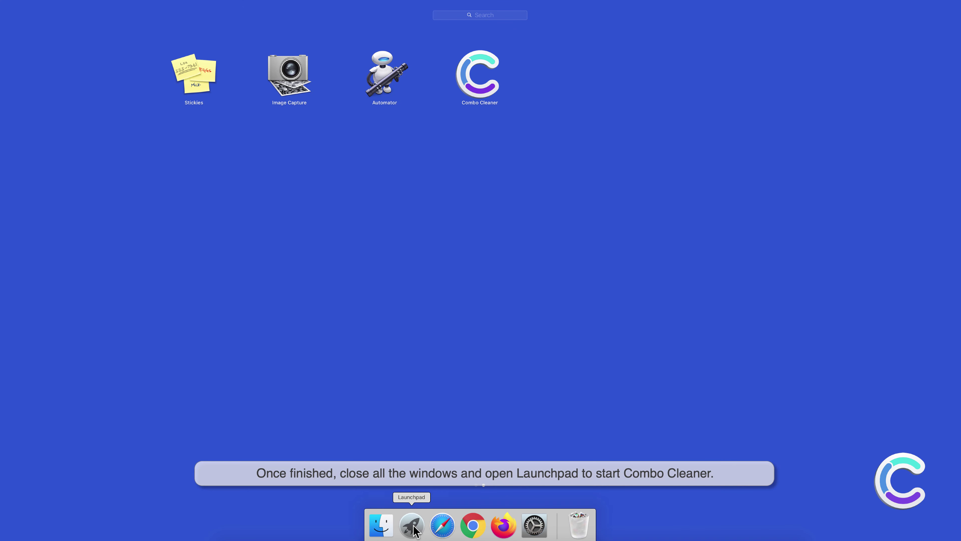
# Start Combo Cleaner from Launchpad and approve opening the downloaded app
pyautogui.click(477, 79)
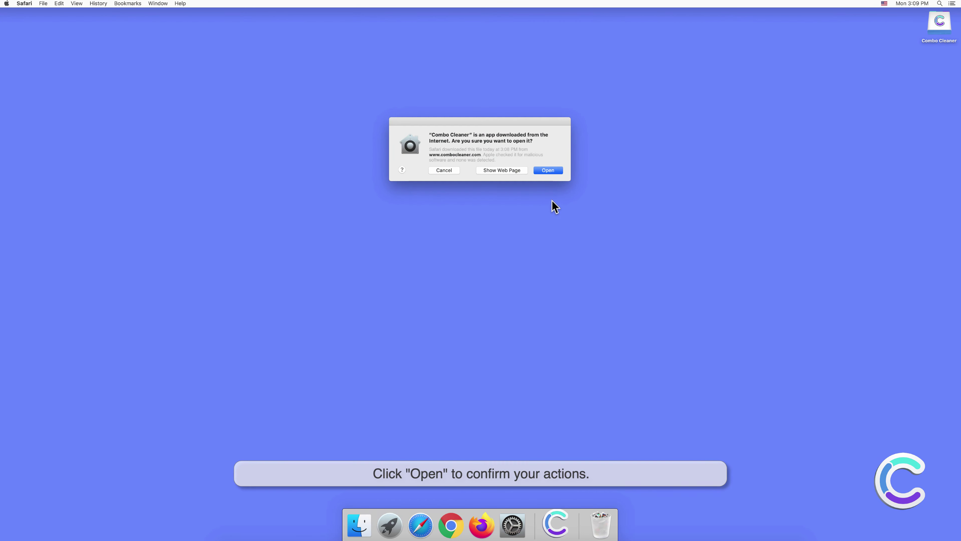
pyautogui.click(547, 170)
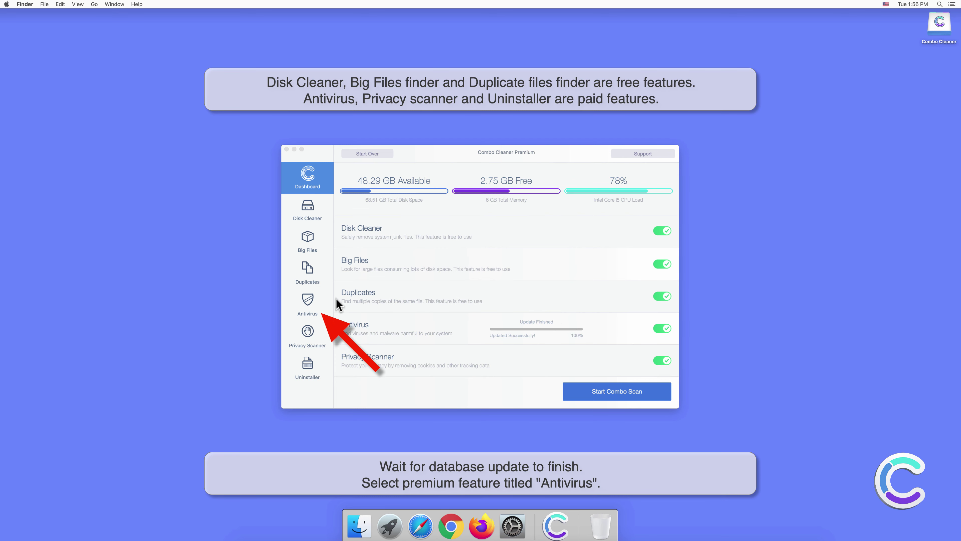
# Run an Antivirus Full Scan in Combo Cleaner to list the adware threats
pyautogui.click(310, 300)
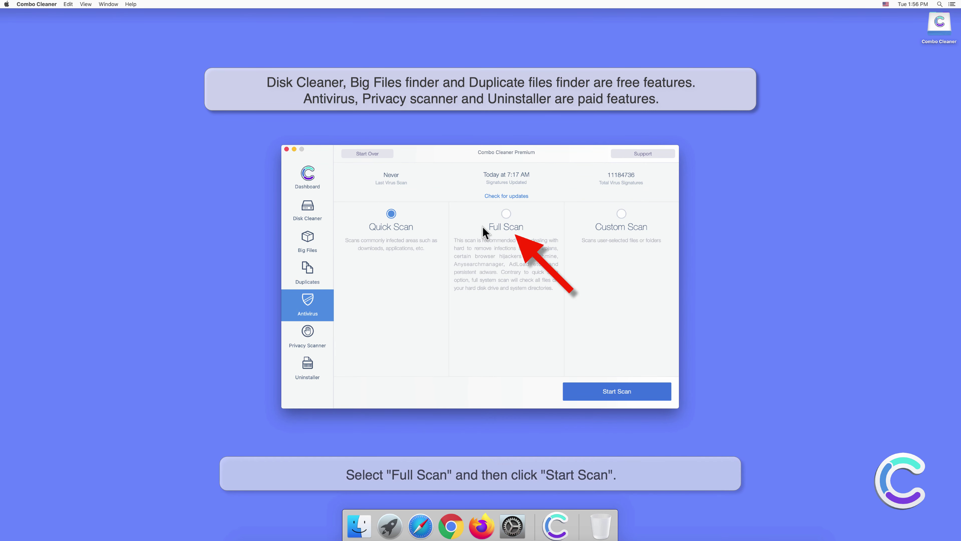
pyautogui.click(504, 214)
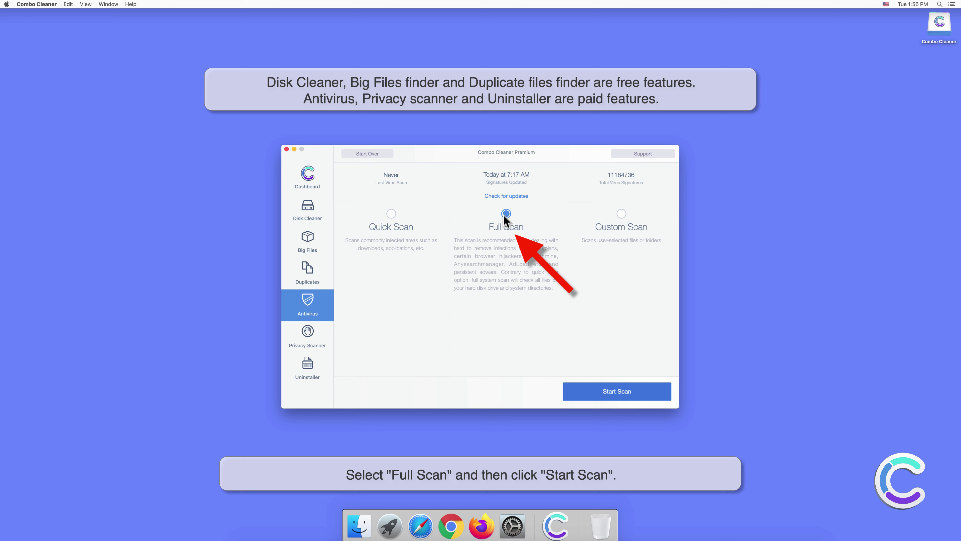
pyautogui.click(619, 392)
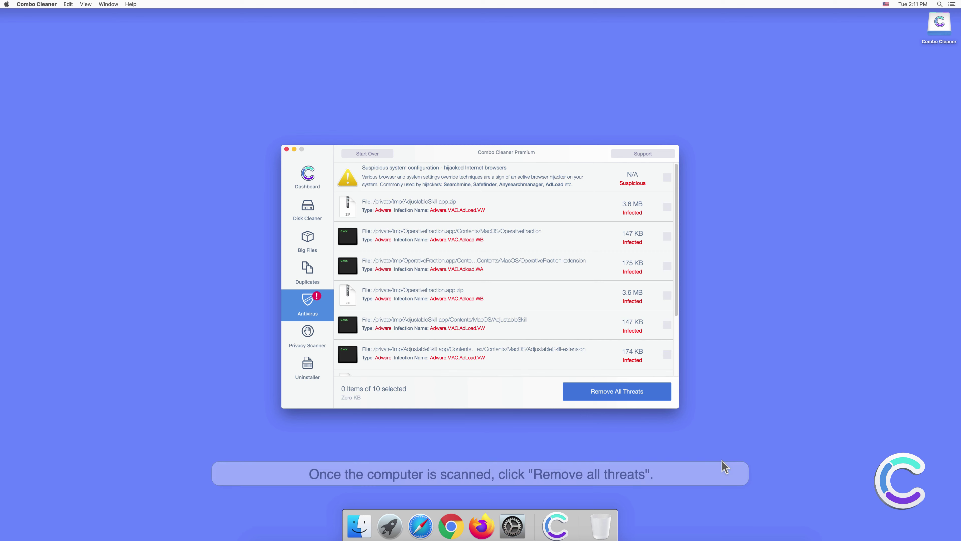
# Remove all detected adware threats, authorise removal with the admin password, and restart the Mac
pyautogui.click(624, 397)
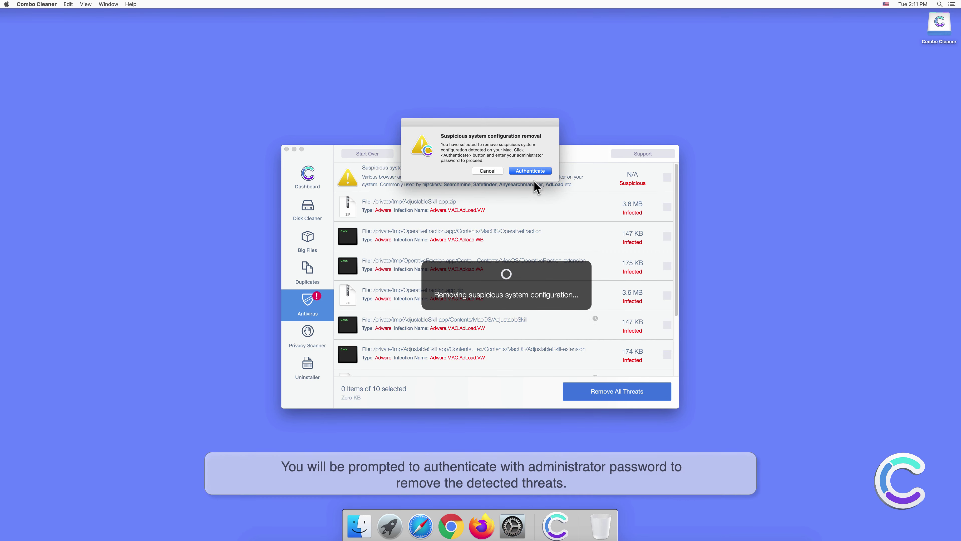
pyautogui.click(532, 172)
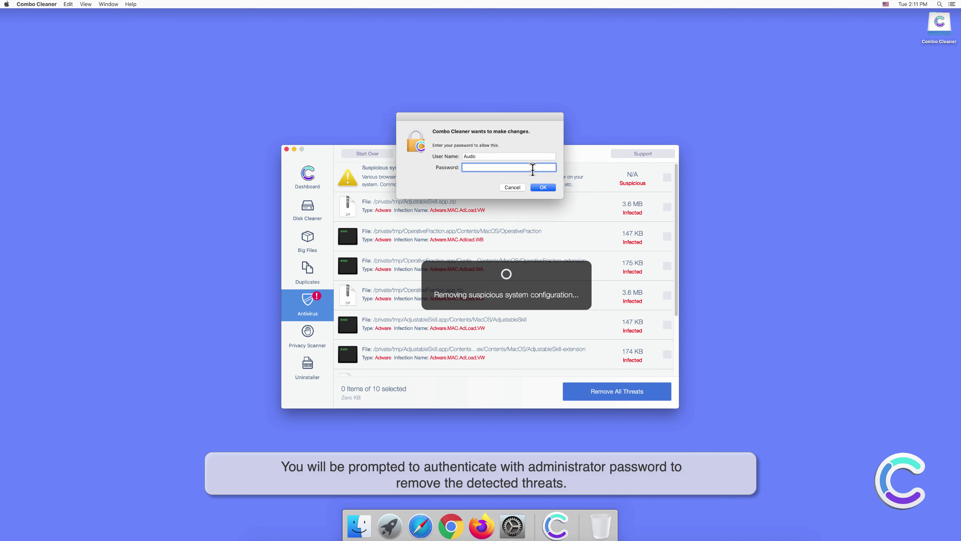
pyautogui.write('••••••')
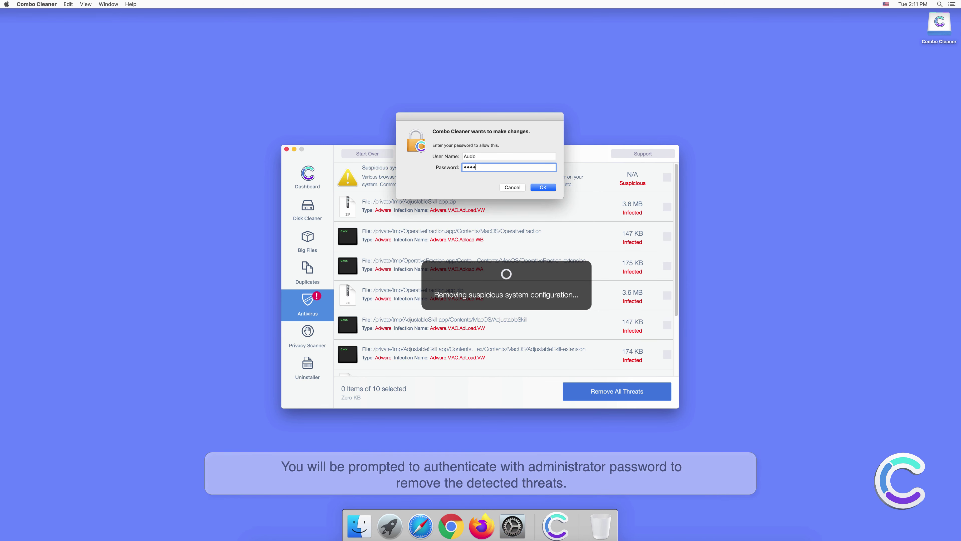
pyautogui.click(540, 187)
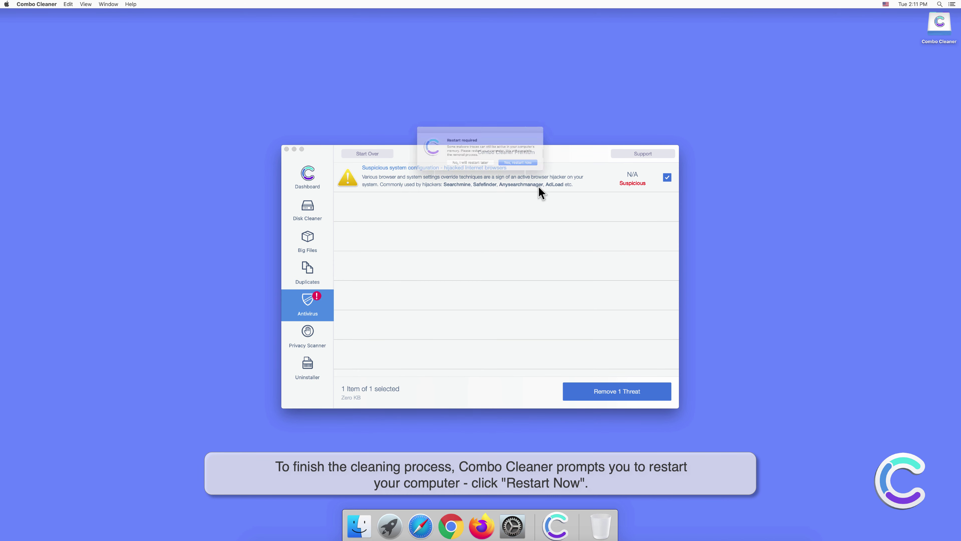
pyautogui.click(530, 167)
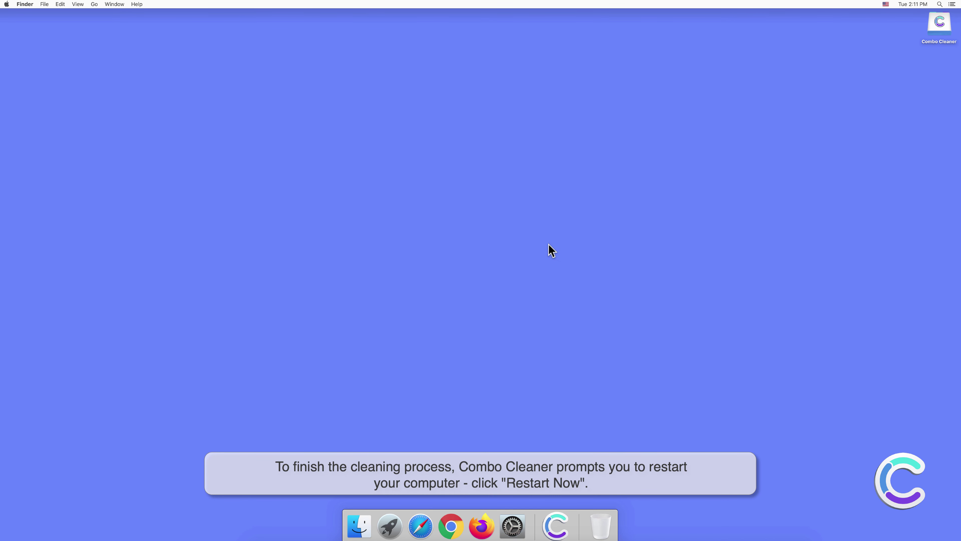